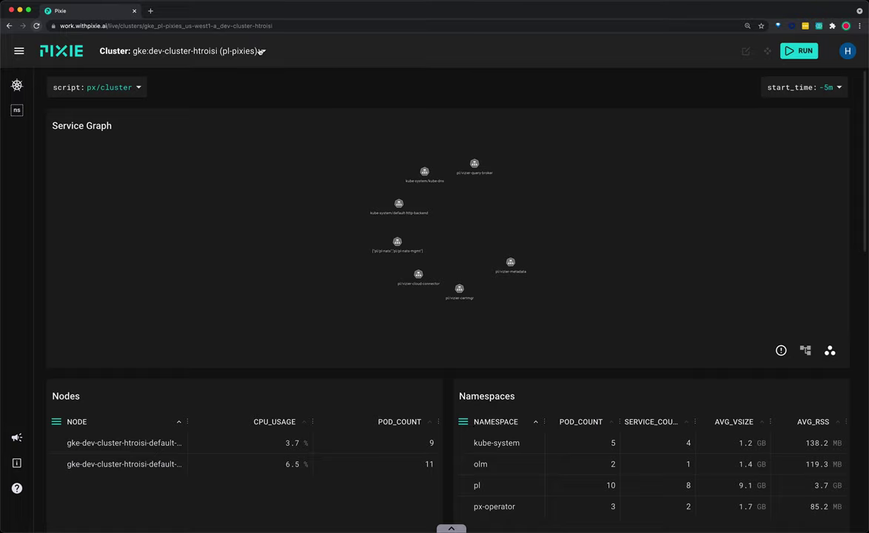
Step: Load the px/net_flow_graph script from the script list, searching for 'net'
{"action": "left_click", "coordinate": [138, 87]}
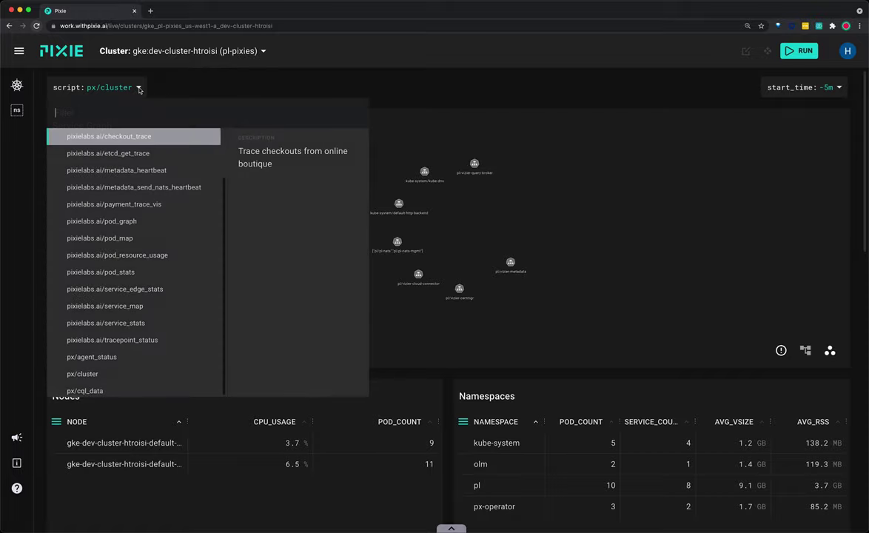
{"action": "type", "text": "net"}
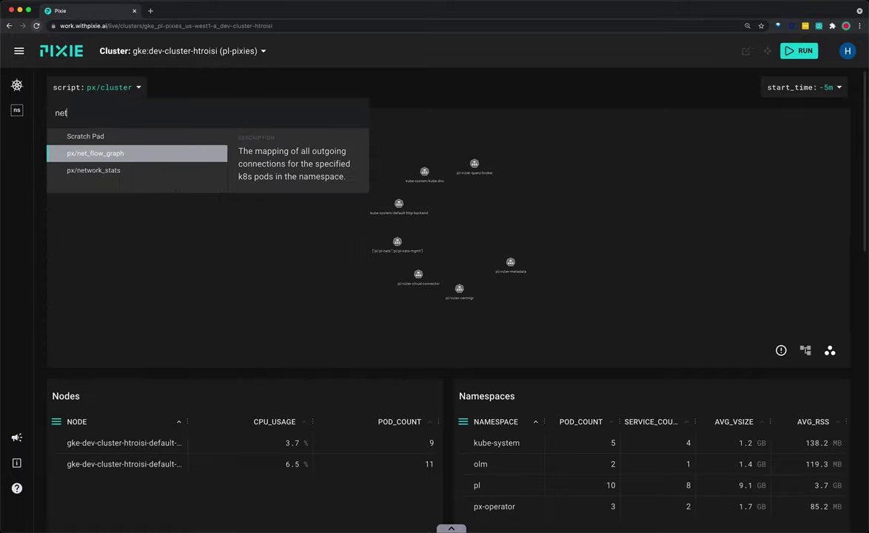
{"action": "left_click", "coordinate": [111, 152]}
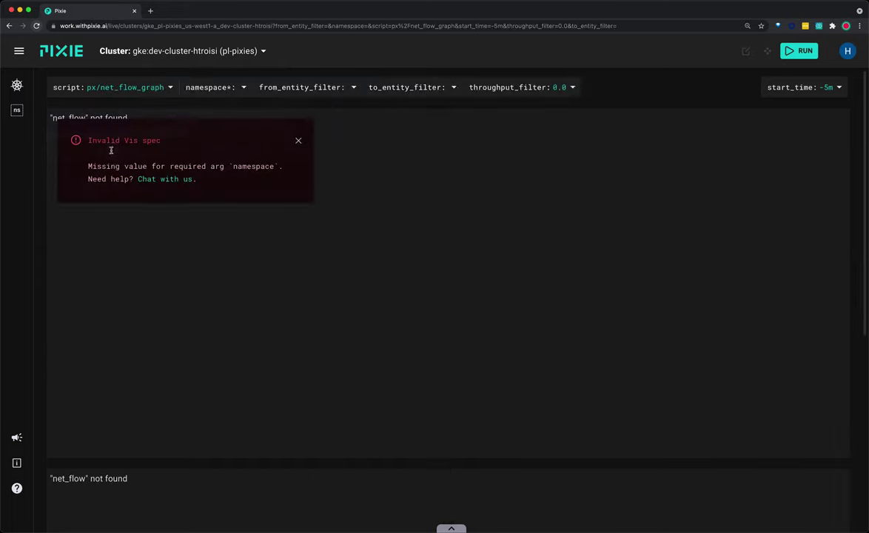
Step: Set the namespace argument to 'pl' and run the net flow graph
{"action": "left_click", "coordinate": [241, 89]}
{"action": "type", "text": "pl"}
{"action": "key", "text": "Return"}
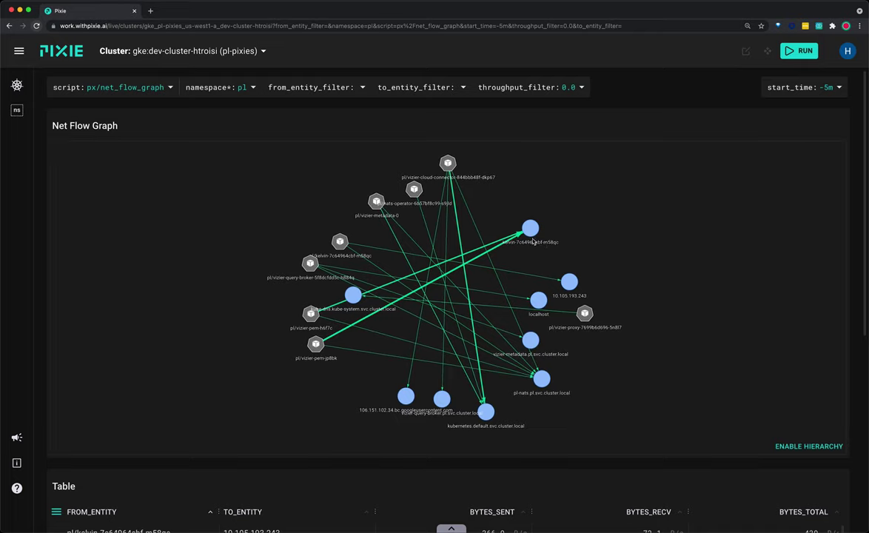
Step: Inspect the kelvin node's edges, then sort the flow table by BYTES_SENT, descending
{"action": "left_click_drag", "start_coordinate": [529, 234], "coordinate": [548, 246]}
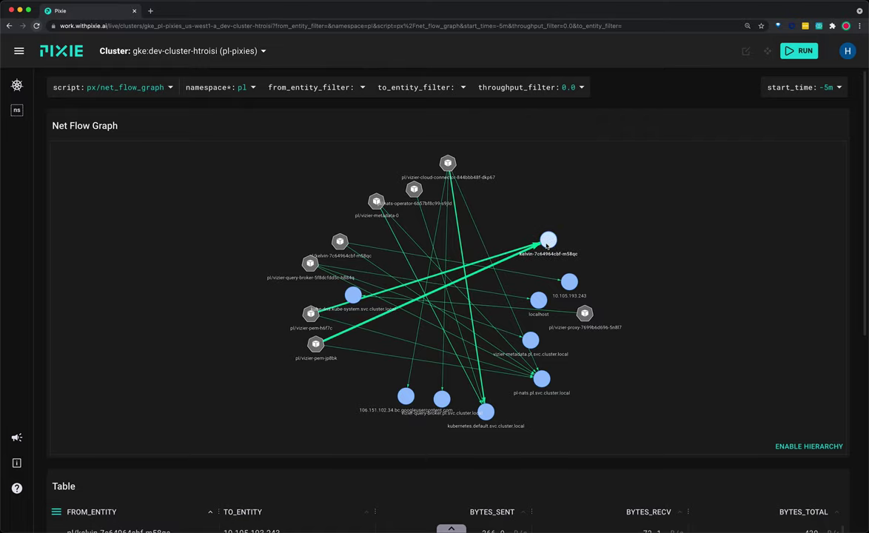
{"action": "mouse_move", "coordinate": [521, 251]}
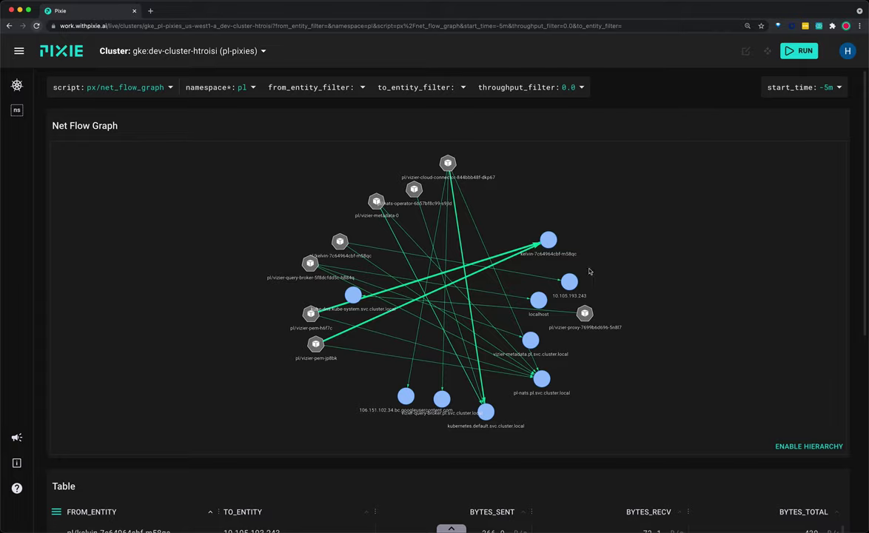
{"action": "scroll", "coordinate": [595, 273], "scroll_direction": "down", "scroll_amount": 5}
{"action": "scroll", "coordinate": [601, 273], "scroll_direction": "up", "scroll_amount": 3}
{"action": "scroll", "coordinate": [602, 273], "scroll_direction": "up", "scroll_amount": 3}
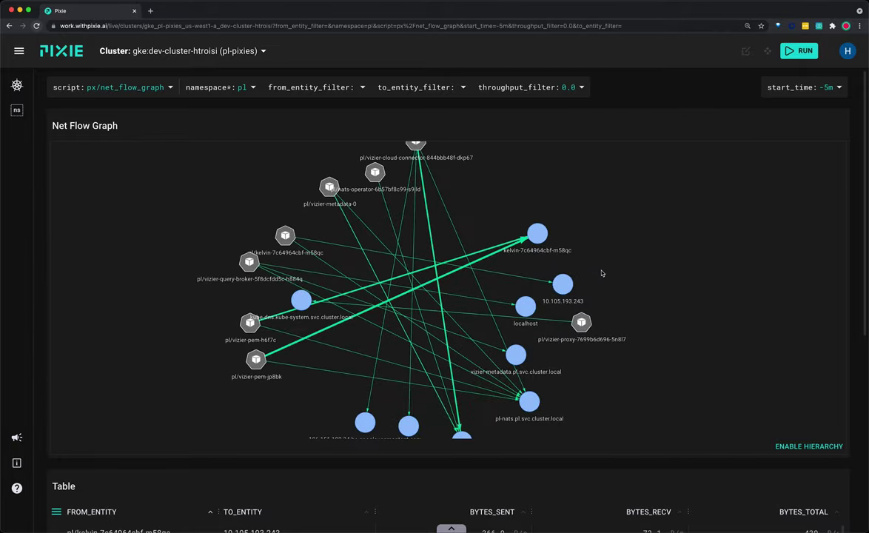
{"action": "scroll", "coordinate": [626, 461], "scroll_direction": "down", "scroll_amount": 2}
{"action": "scroll", "coordinate": [626, 463], "scroll_direction": "down", "scroll_amount": 4}
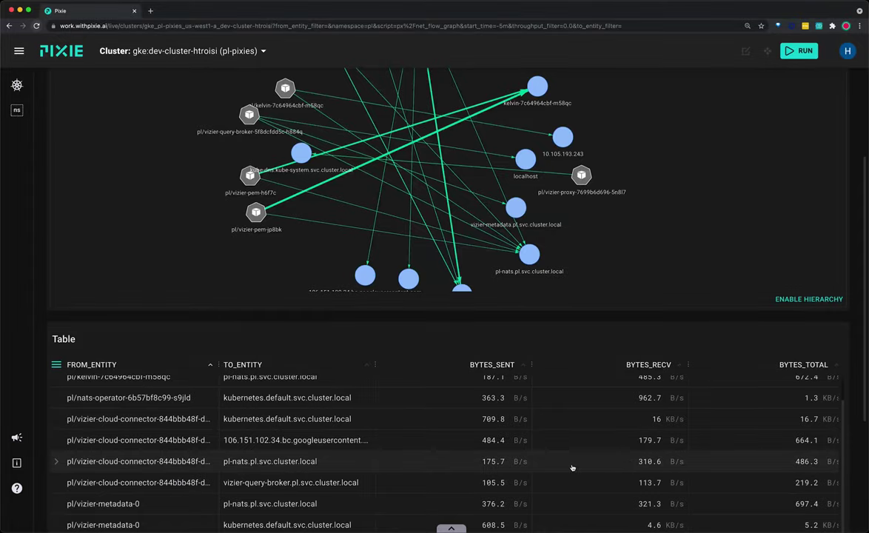
{"action": "left_click", "coordinate": [490, 366]}
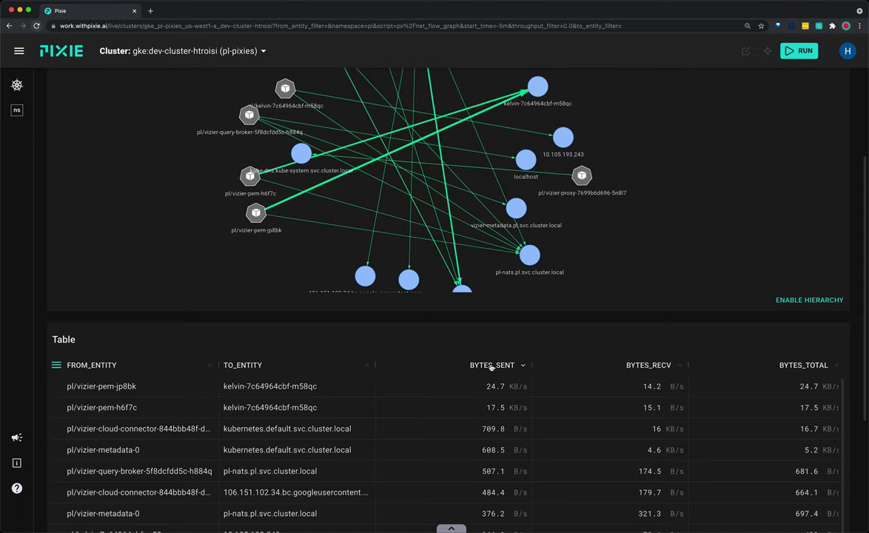
{"action": "scroll", "coordinate": [450, 329], "scroll_direction": "up", "scroll_amount": 4}
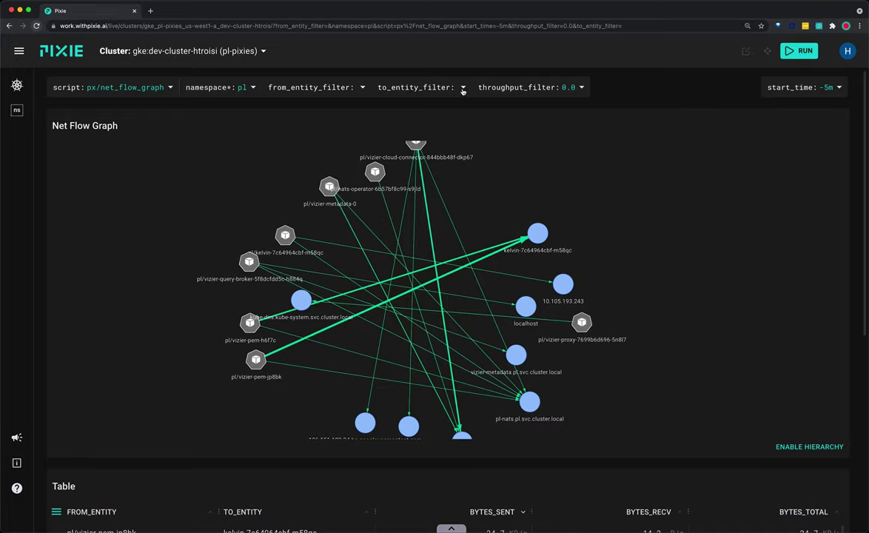
{"action": "left_click", "coordinate": [462, 88]}
{"action": "type", "text": "pl-nats"}
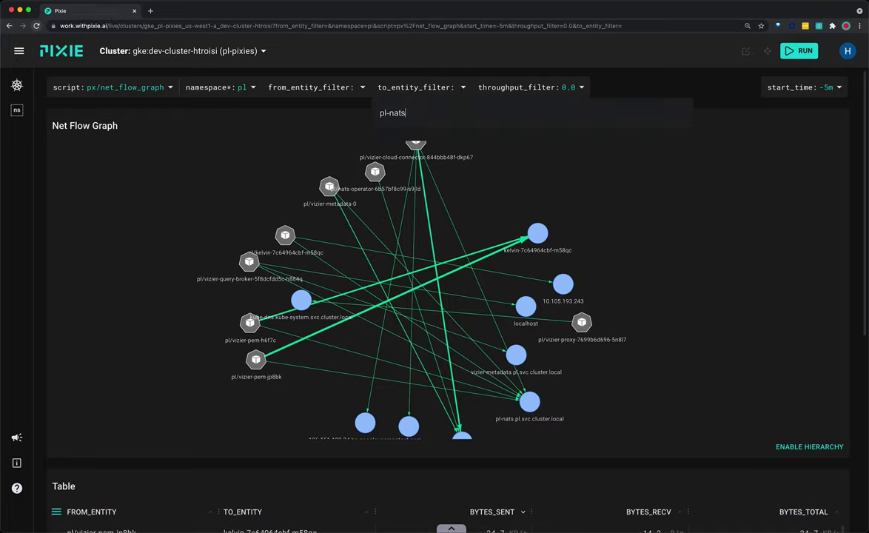
{"action": "key", "text": "Return"}
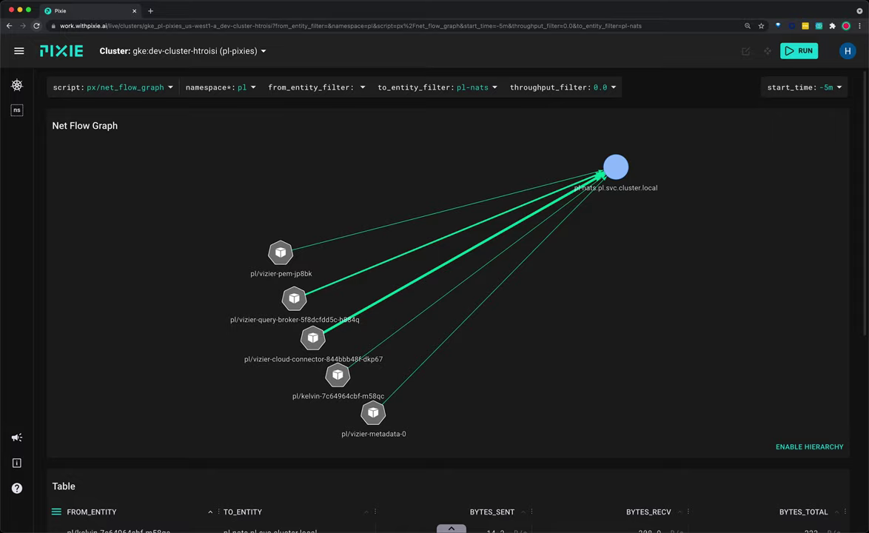
{"action": "left_click", "coordinate": [496, 87]}
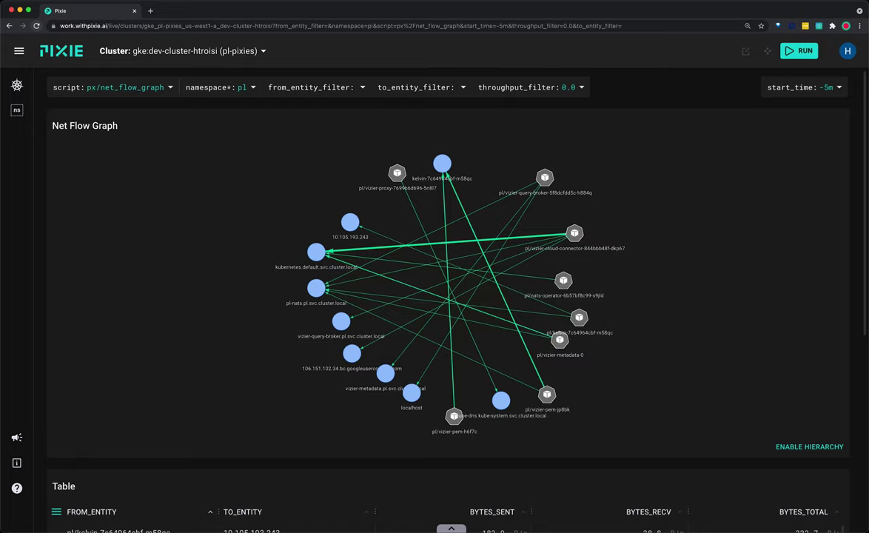
Step: Load the px/dns_flow_graph script, searching the script list for 'dns'
{"action": "left_click", "coordinate": [170, 88]}
{"action": "type", "text": "dns"}
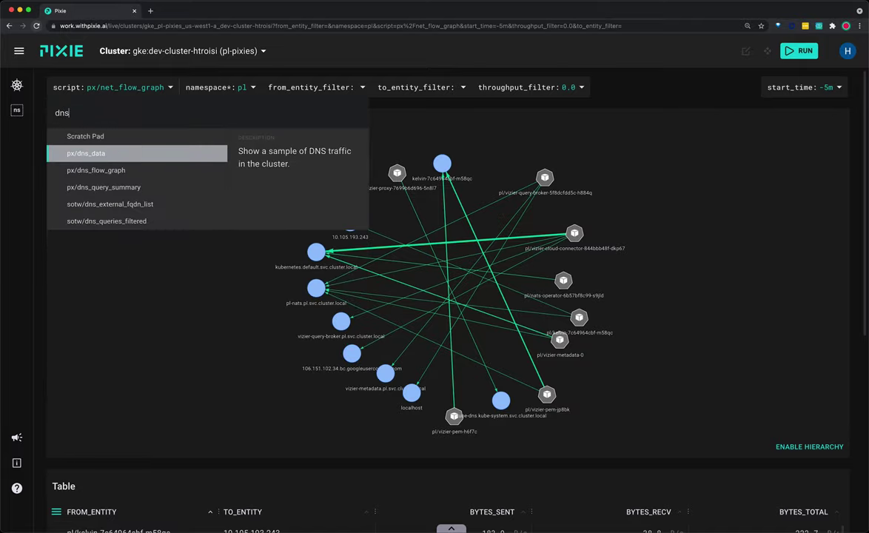
{"action": "left_click", "coordinate": [140, 176]}
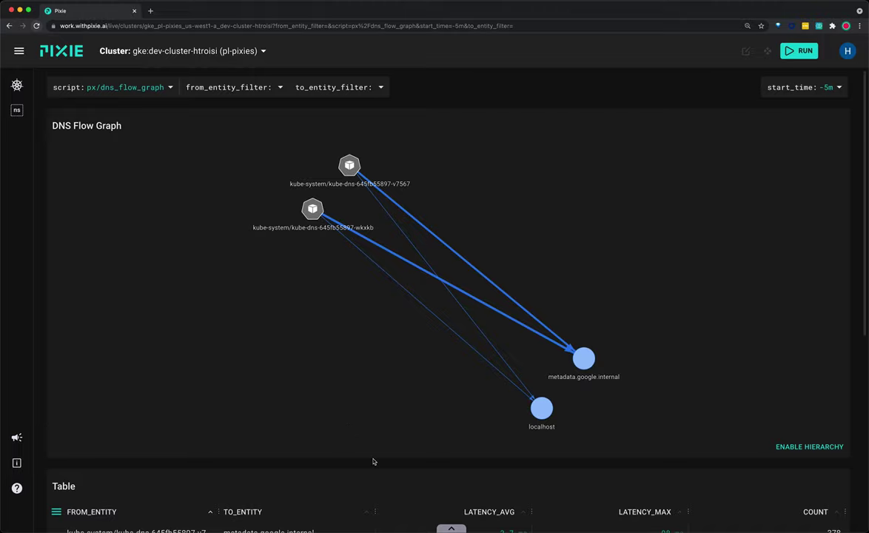
Step: Sort the DNS flow table by LATENCY_AVG ascending, putting localhost flows first
{"action": "scroll", "coordinate": [374, 471], "scroll_direction": "down", "scroll_amount": 5}
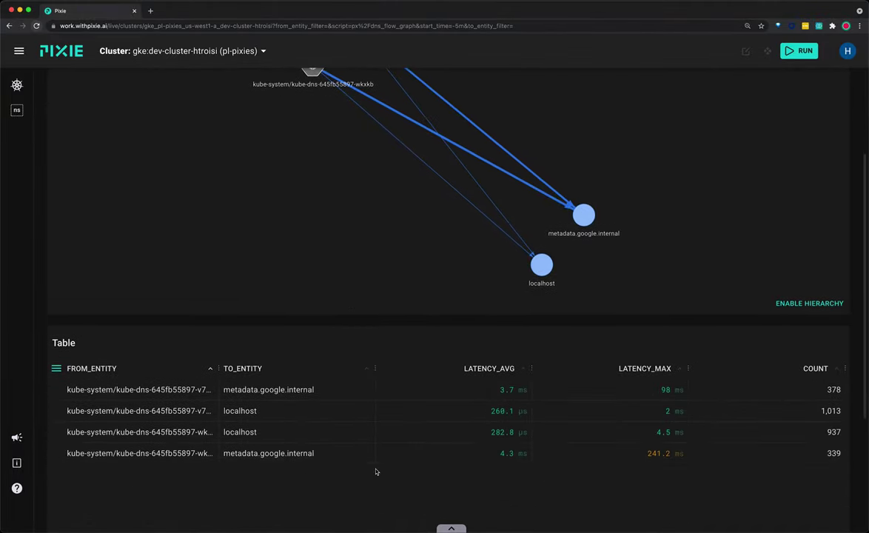
{"action": "left_click", "coordinate": [508, 370]}
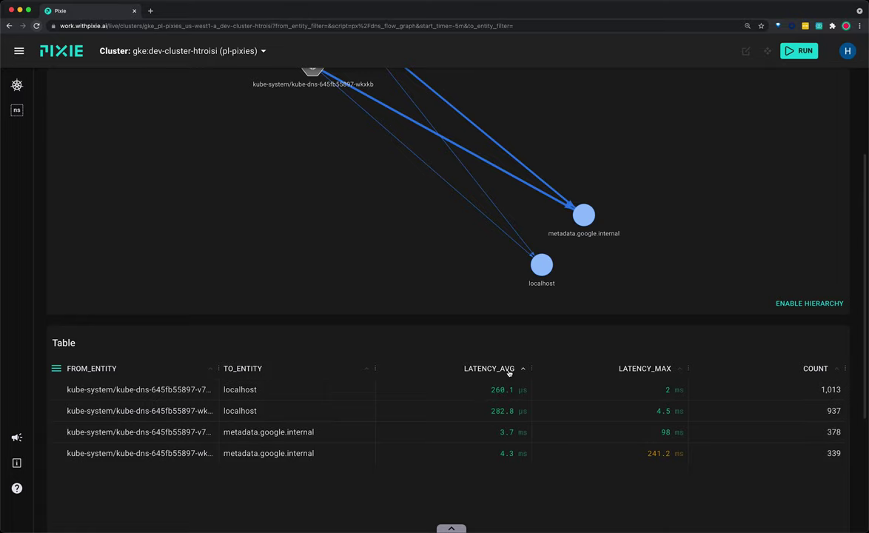
{"action": "scroll", "coordinate": [498, 334], "scroll_direction": "up", "scroll_amount": 5}
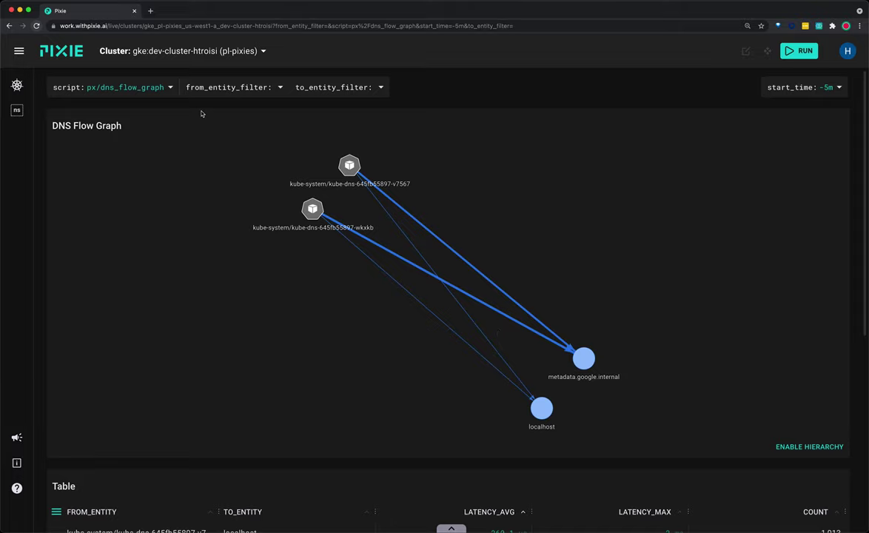
Step: Load the px/tcp_drops script, searching the script list for 'tcp'
{"action": "left_click", "coordinate": [163, 88]}
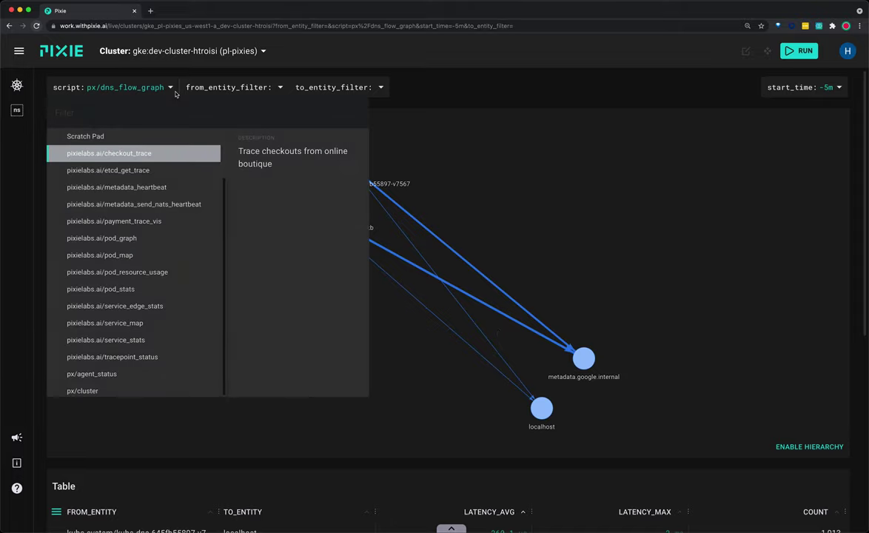
{"action": "type", "text": "tcp"}
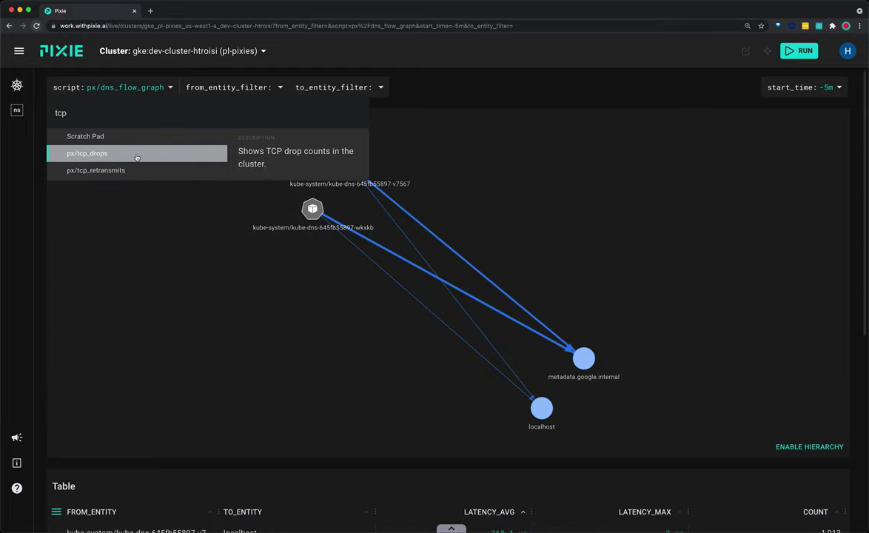
{"action": "left_click", "coordinate": [136, 155]}
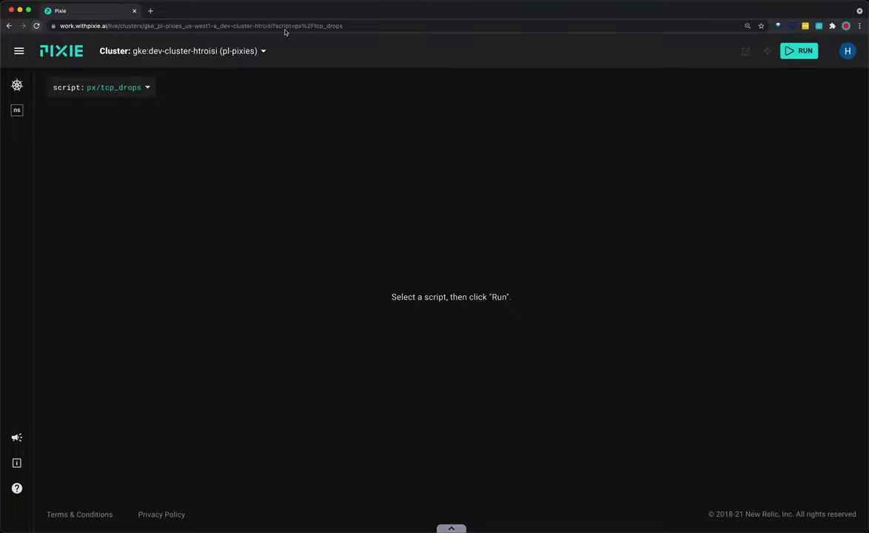
Step: Run px/tcp_drops to render the graph of TCP drops between pods and IPs
{"action": "left_click", "coordinate": [803, 52]}
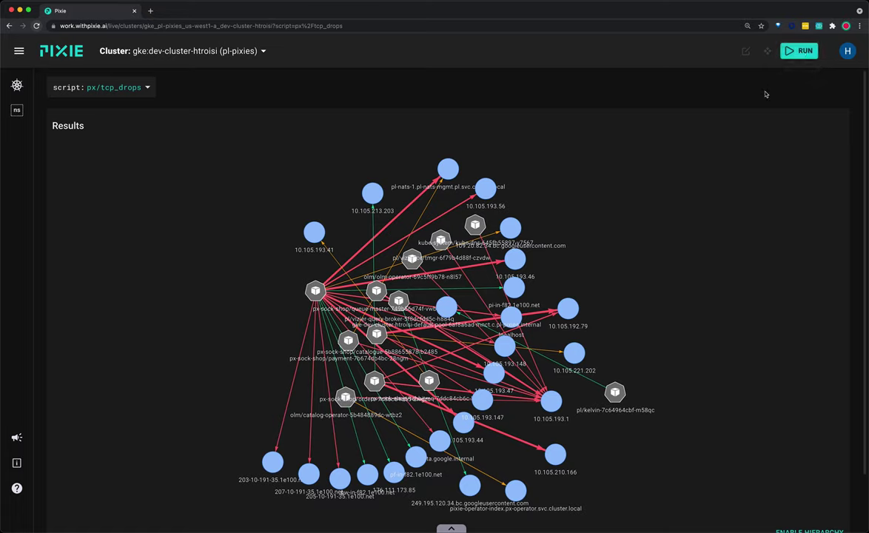
{"action": "mouse_move", "coordinate": [396, 220]}
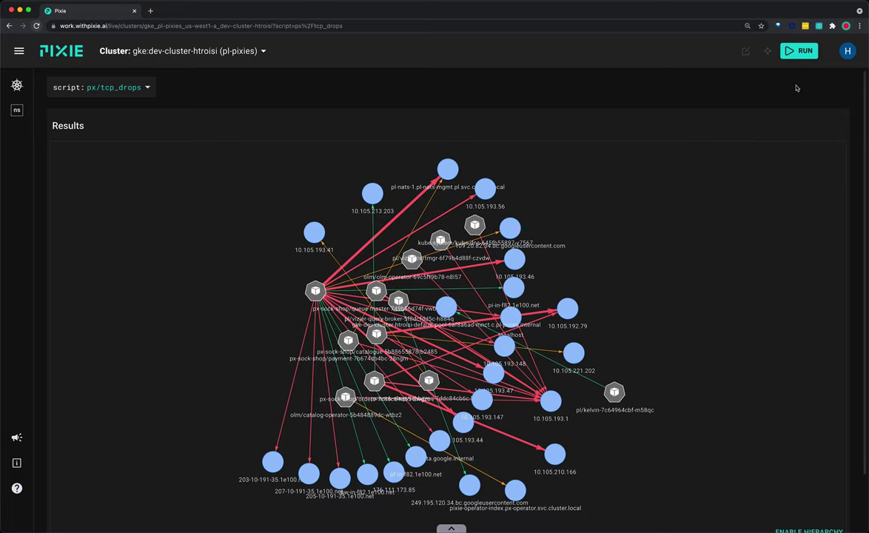
Step: Re-run px/tcp_drops twice to redraw the graph with fresh drop data
{"action": "left_click", "coordinate": [798, 52]}
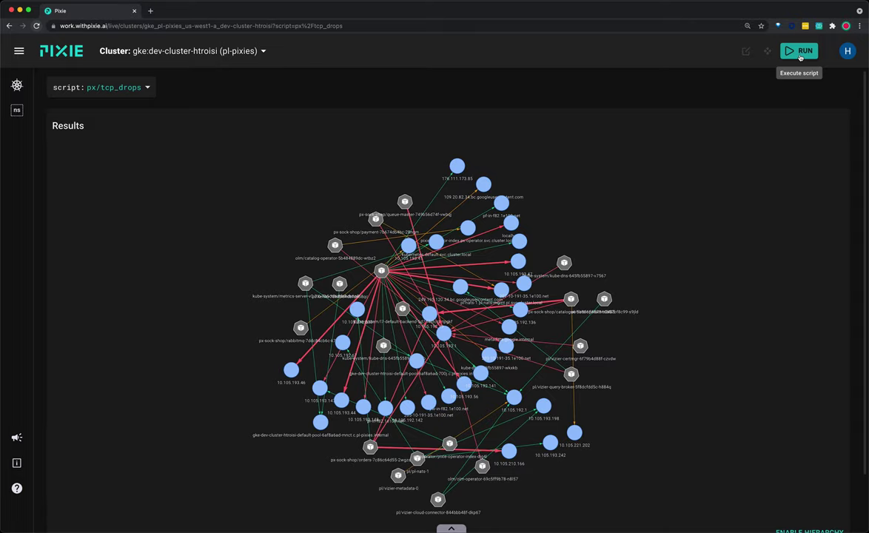
{"action": "left_click", "coordinate": [800, 54]}
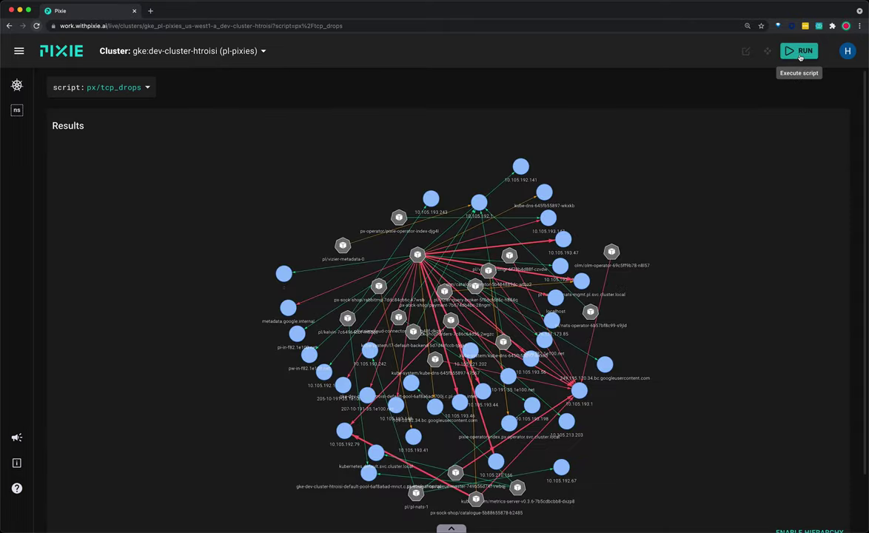